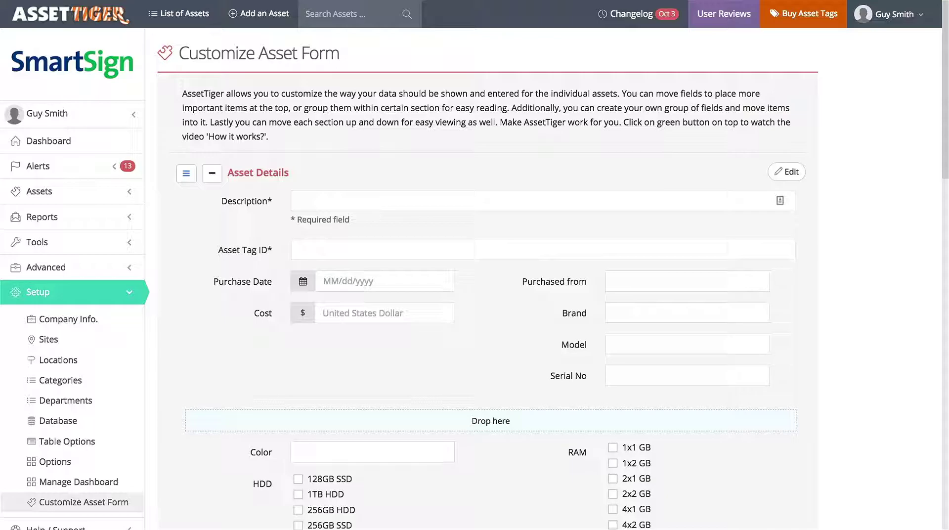
- Preview the Add an Asset form twice, returning each time to Customize Asset Form via Setup
left_click(264, 14)
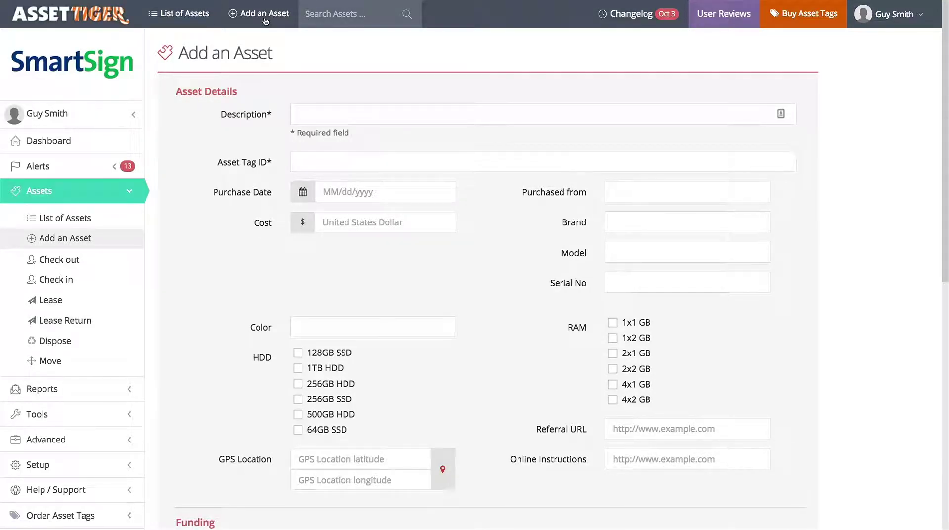
left_click(72, 196)
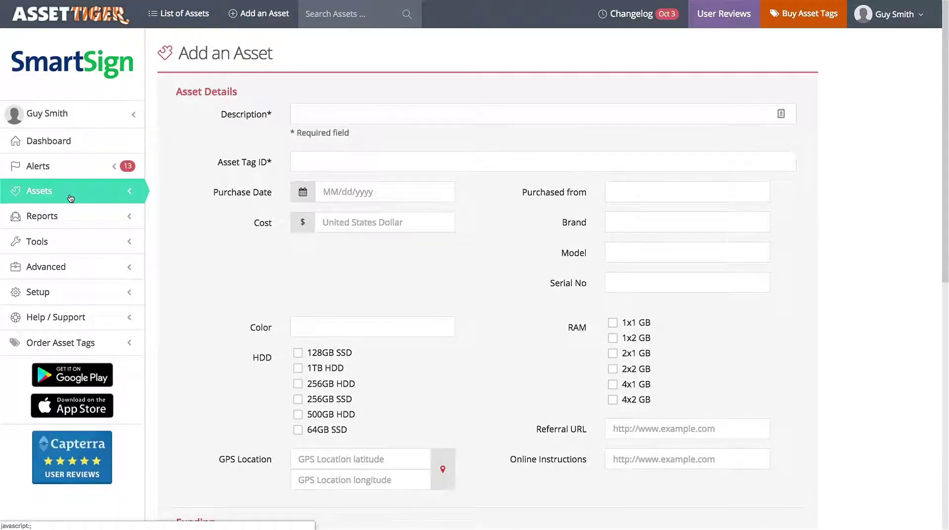
left_click(65, 291)
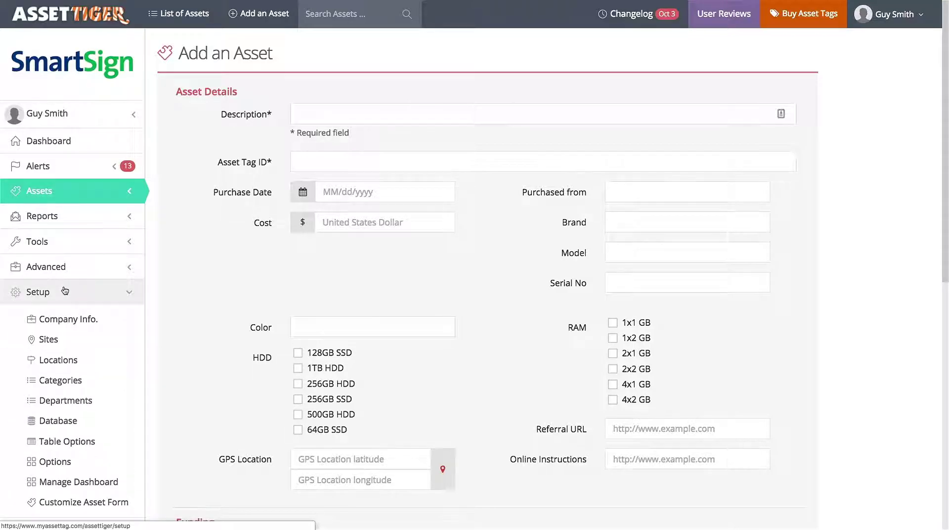
left_click(68, 504)
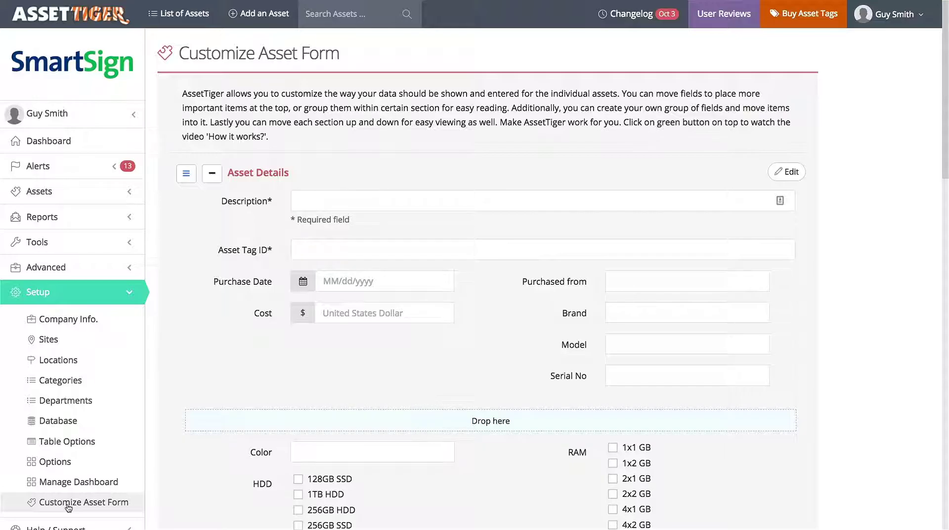
left_click(250, 16)
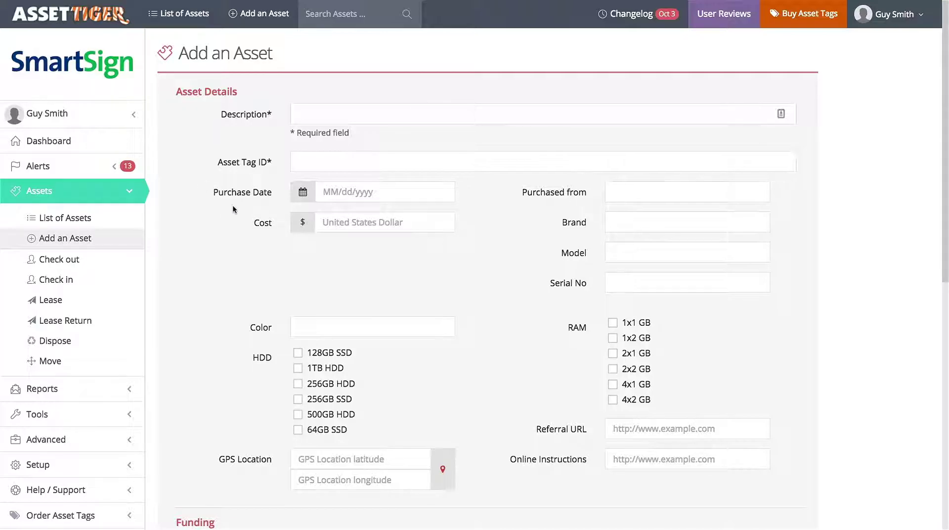
left_click(93, 192)
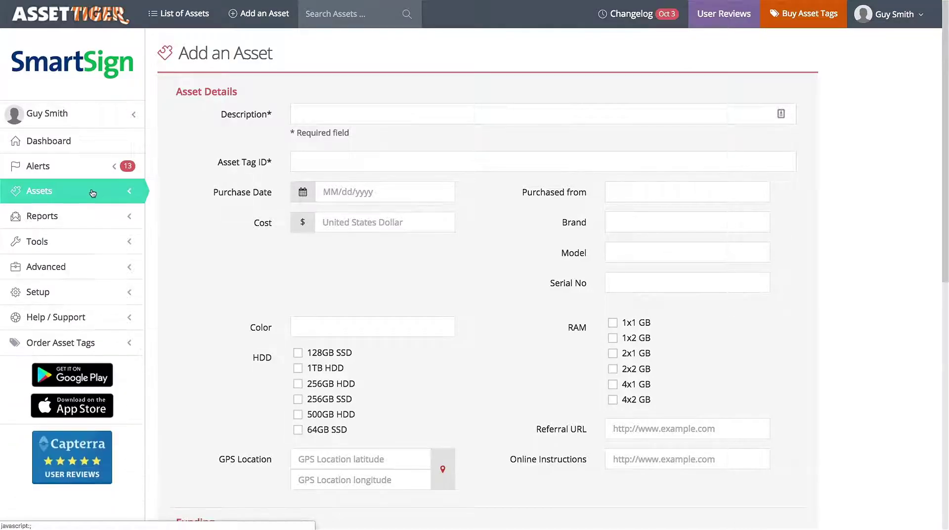
left_click(77, 291)
left_click(97, 503)
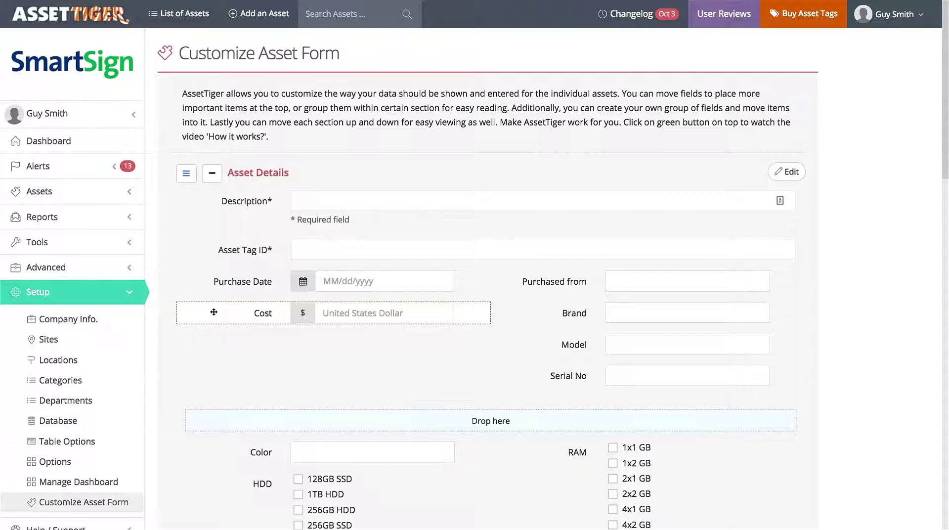
- Save the current asset form layout
scroll(823, 236, "down", 10)
scroll(825, 243, "down", 10)
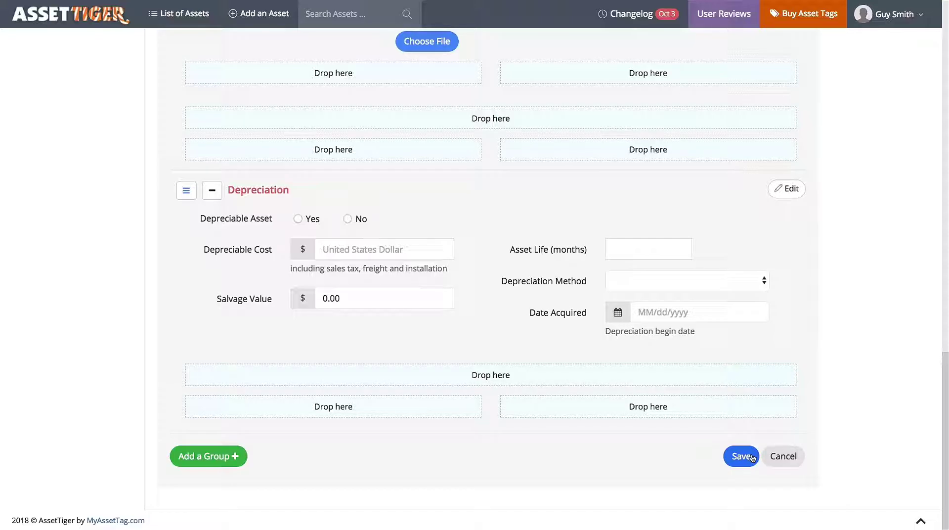
left_click(752, 457)
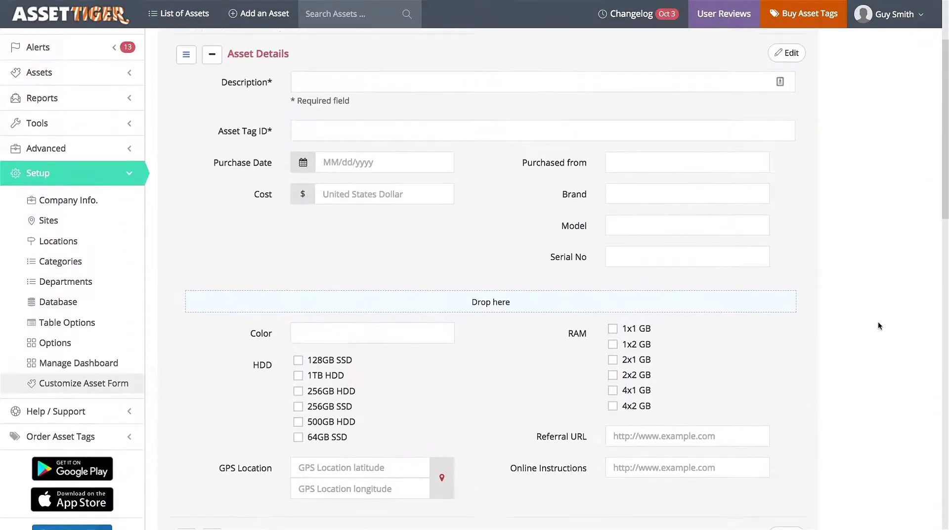
- Collapse all five groups and move Asset Photo below Depreciation
scroll(879, 321, "up", 3)
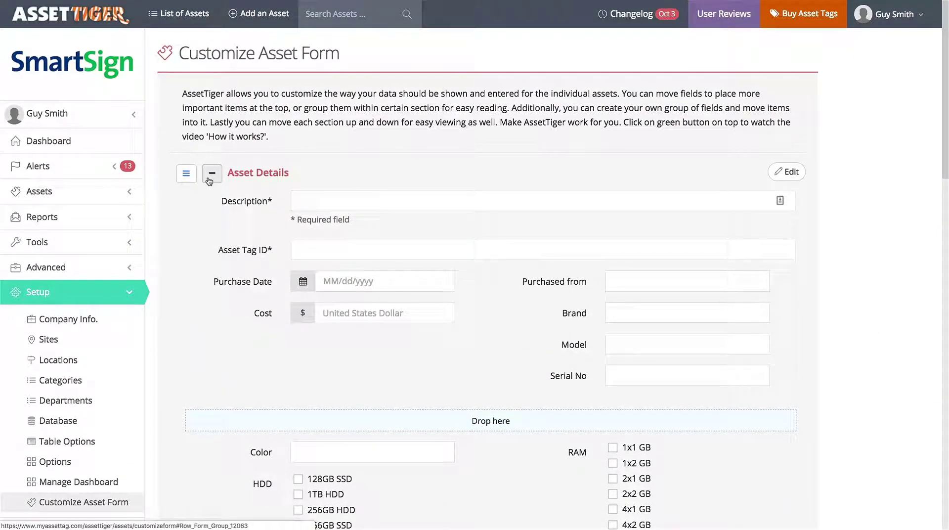
left_click(212, 173)
left_click(211, 209)
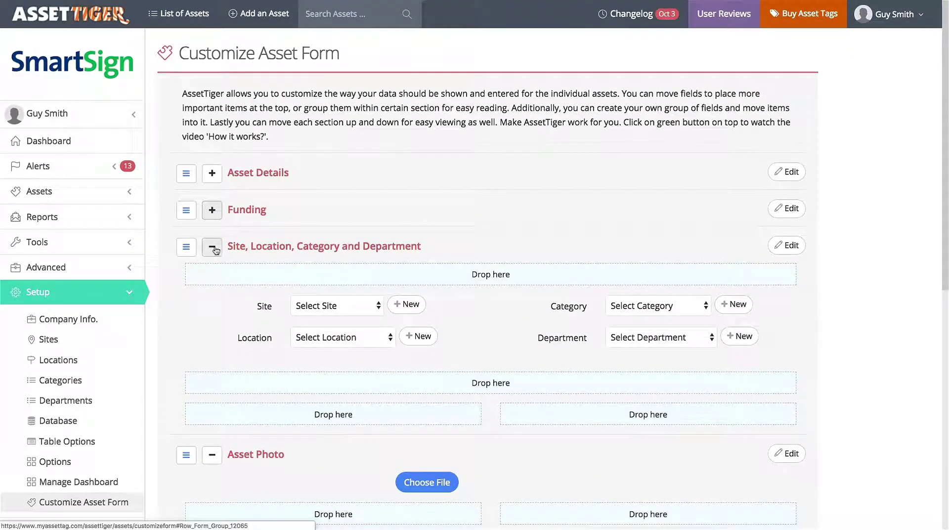
left_click(212, 246)
left_click(212, 283)
left_click(211, 320)
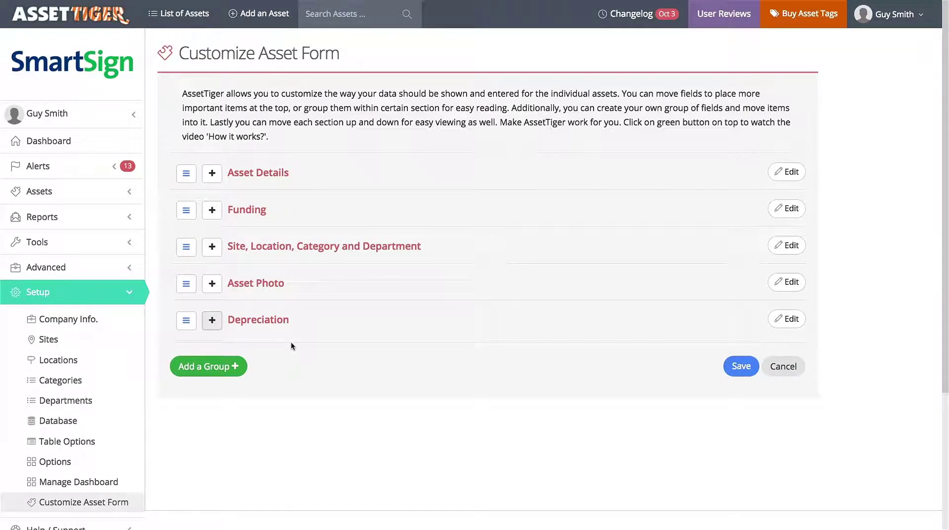
left_click_drag(188, 284, 187, 326)
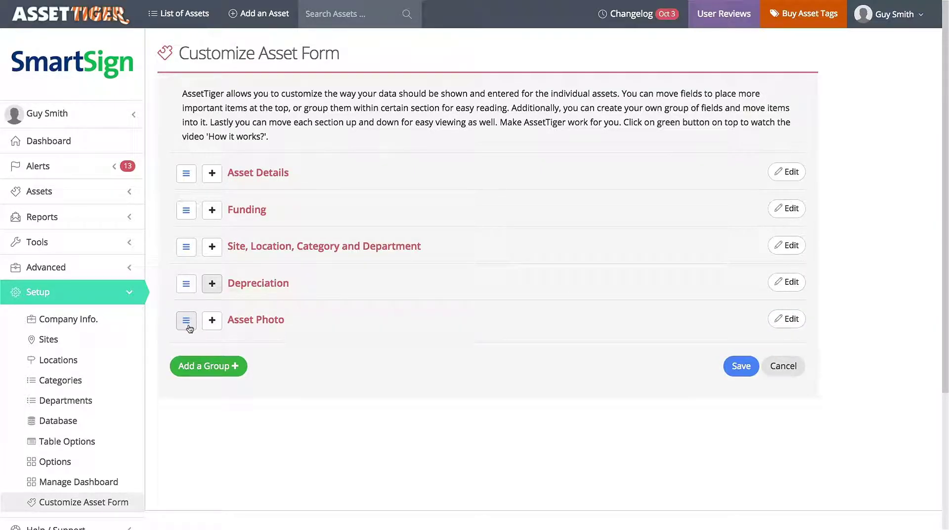
- Add a new group named 'Technical Specifications'
left_click(211, 367)
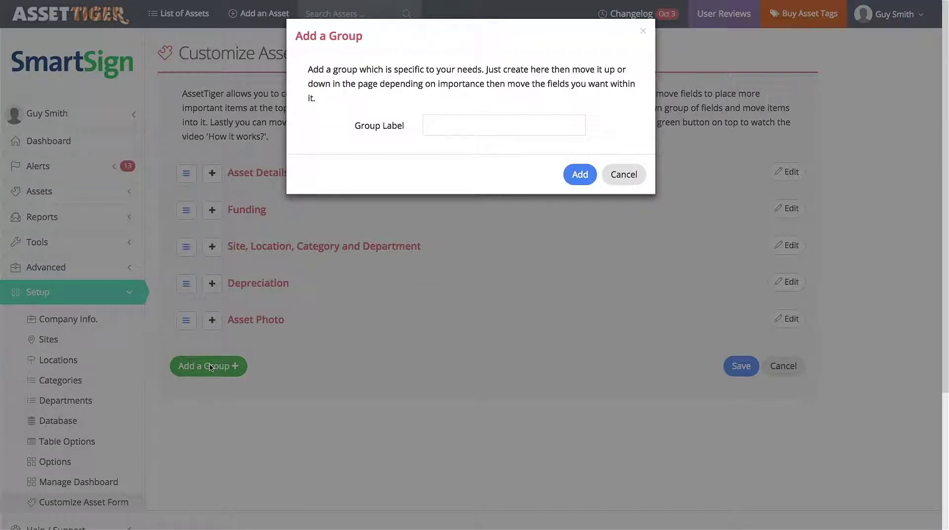
left_click(479, 122)
type("Technica")
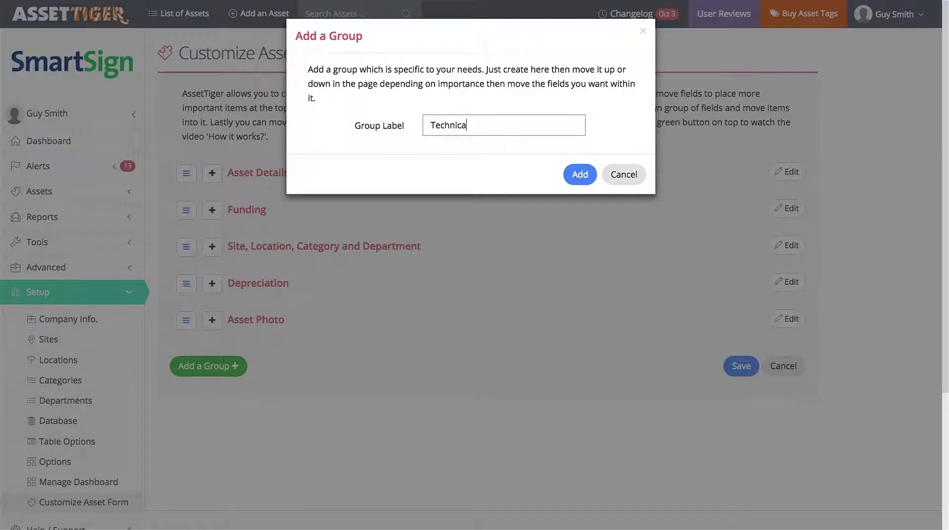
type("l Specifications")
left_click(577, 178)
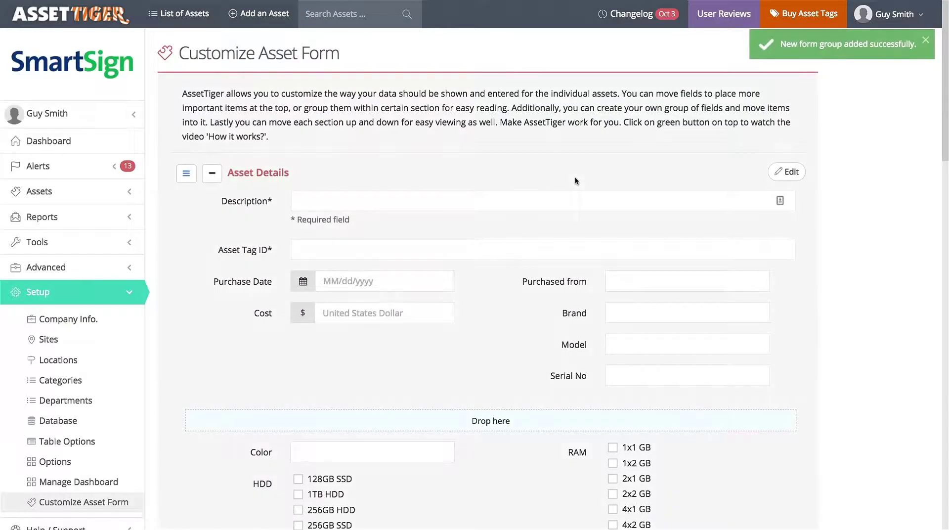
- Collapse all six groups, including the new Technical Specifications group
left_click(212, 173)
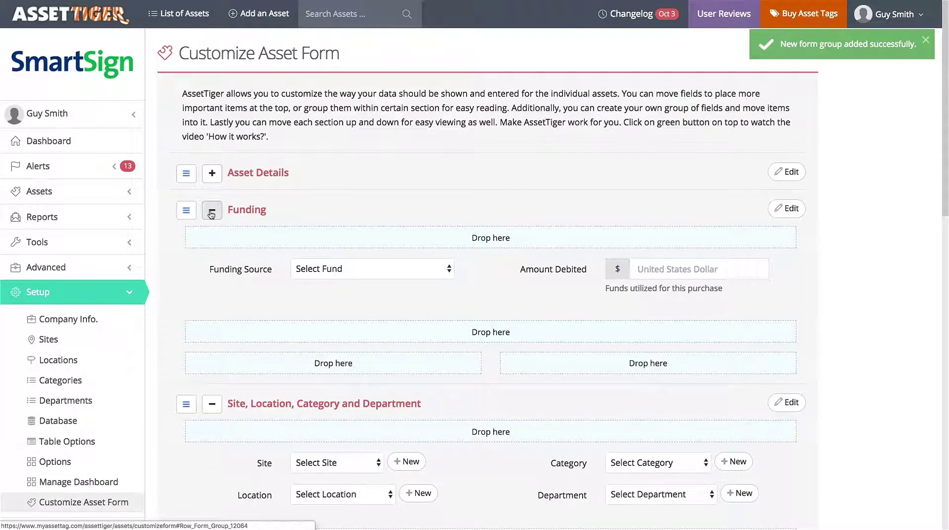
left_click(212, 210)
left_click(212, 246)
left_click(211, 284)
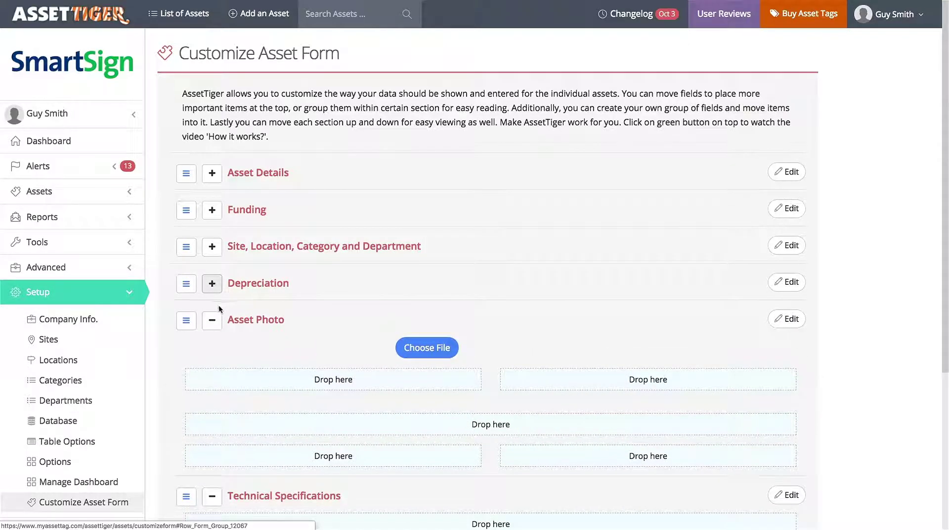
left_click(212, 319)
left_click(212, 356)
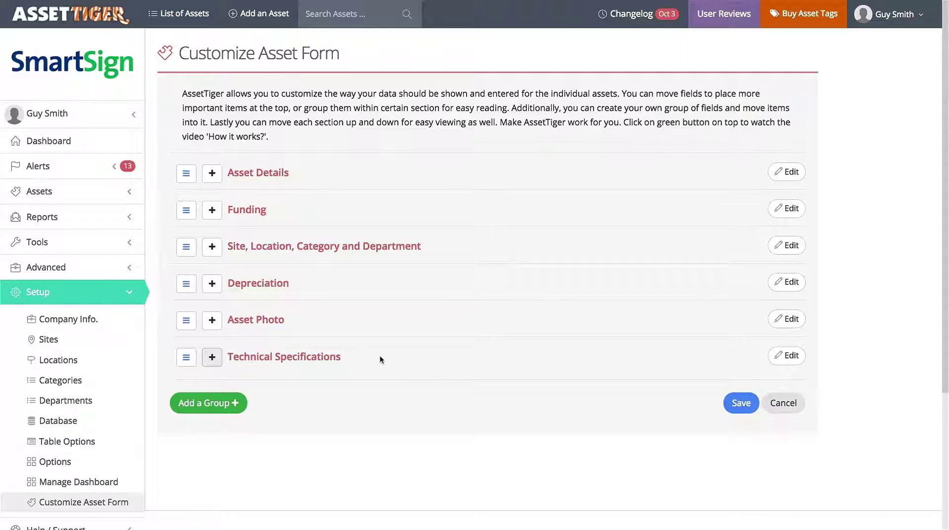
- Rename the Asset Photo group to 'Asset Photos and Drawings'
left_click(798, 321)
left_click(528, 112)
type("s and Drawings")
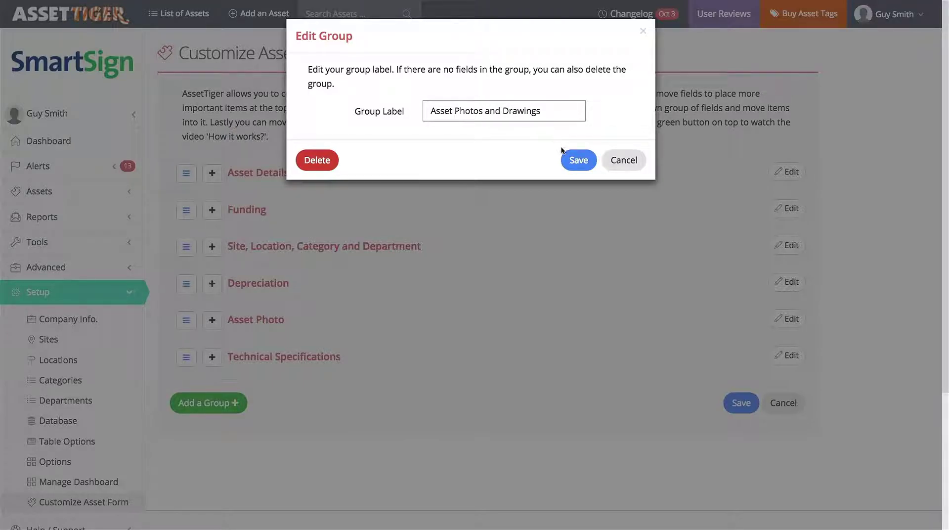
left_click(571, 159)
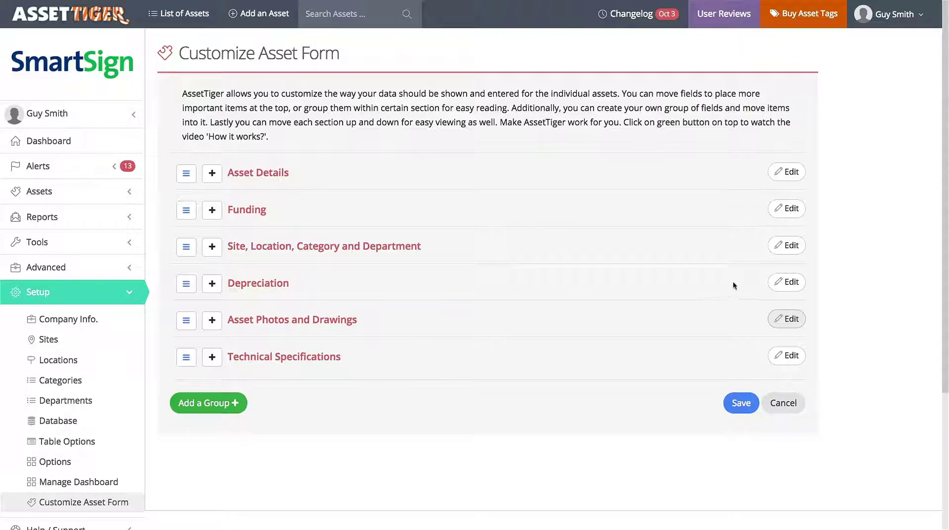
- Check the Site group's label without changing it, then expand Asset Details
left_click(791, 245)
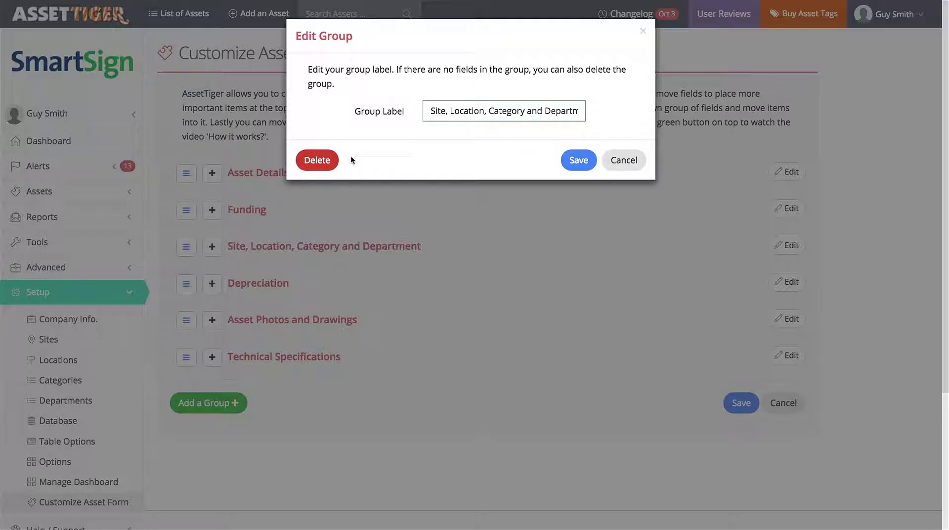
left_click(615, 159)
left_click(212, 173)
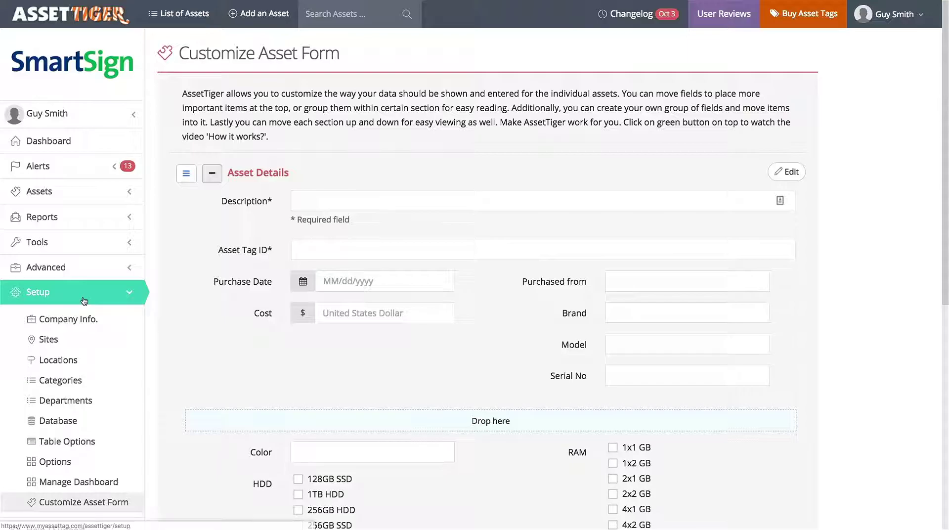
- Go to Table Options in the Setup database section
left_click(76, 421)
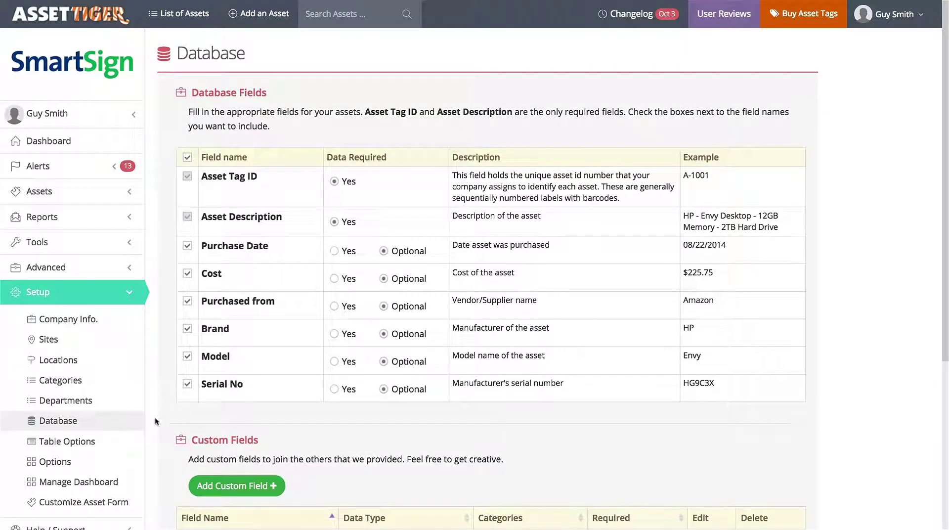
scroll(333, 421, "down", 5)
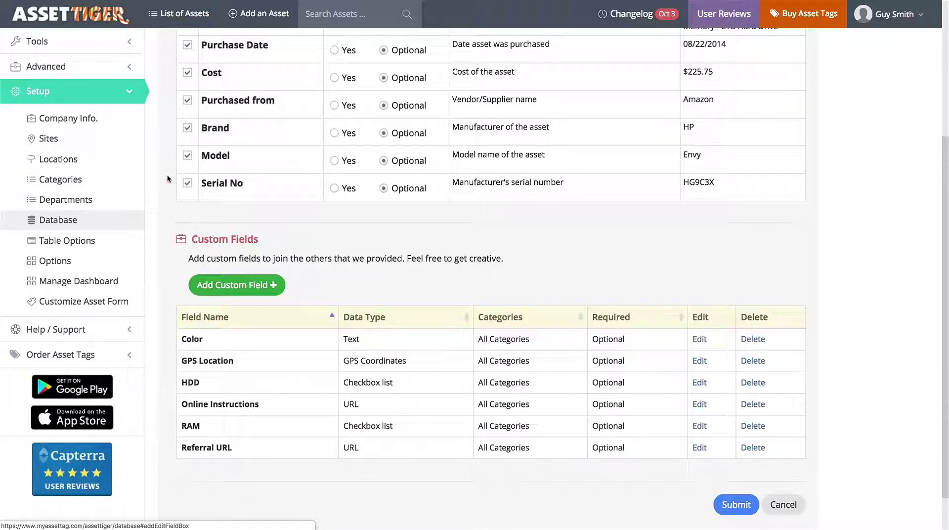
left_click(87, 240)
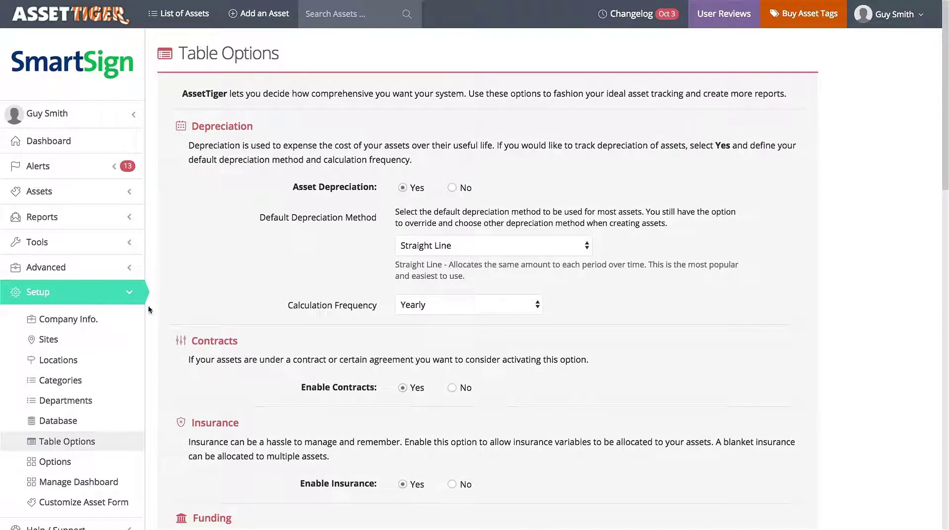
- Set Enable Funding to No and submit the Table Options
scroll(325, 333, "down", 4)
scroll(324, 336, "down", 3)
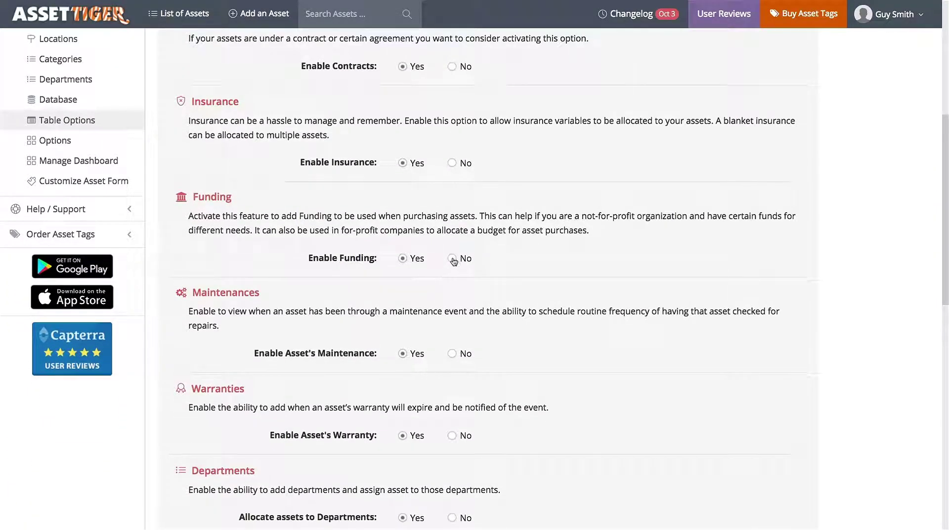
left_click(452, 258)
scroll(574, 307, "down", 6)
scroll(574, 307, "down", 7)
left_click(737, 456)
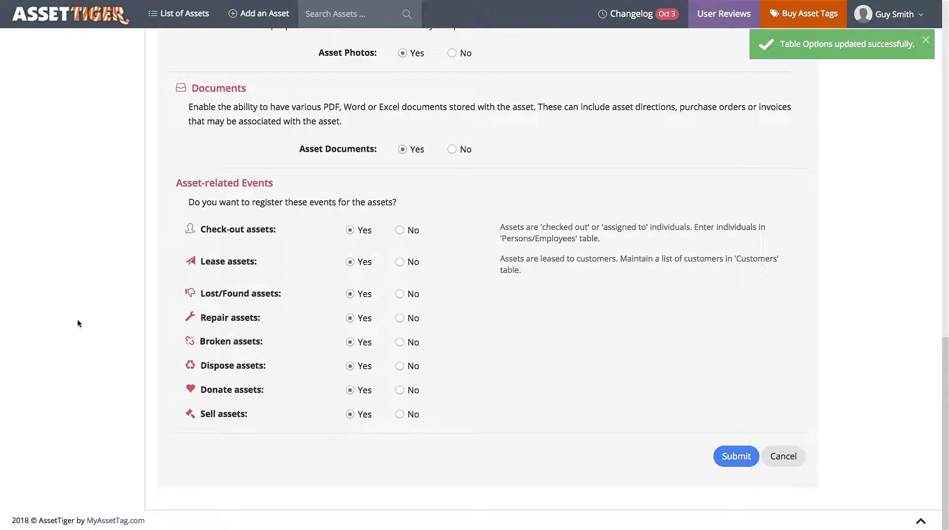
scroll(77, 321, "up", 12)
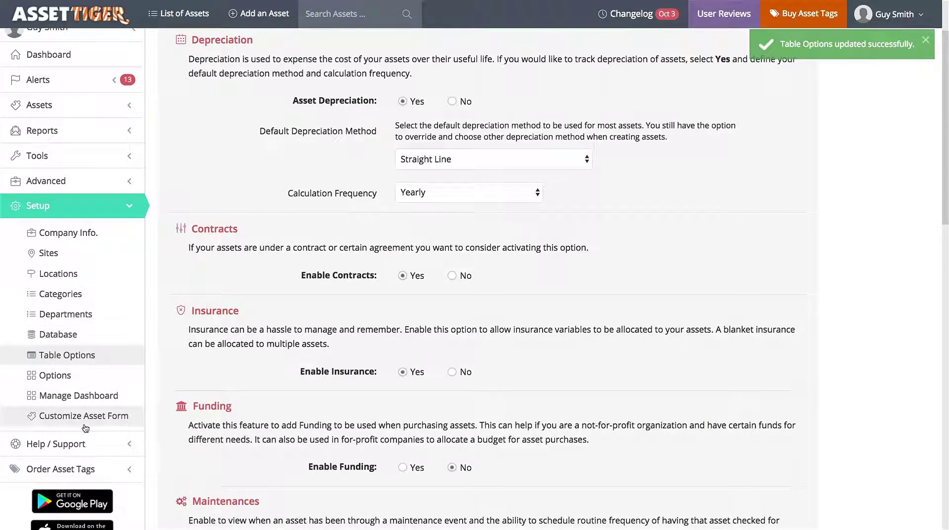
- Return to Customize Asset Form and collapse all five groups
left_click(77, 416)
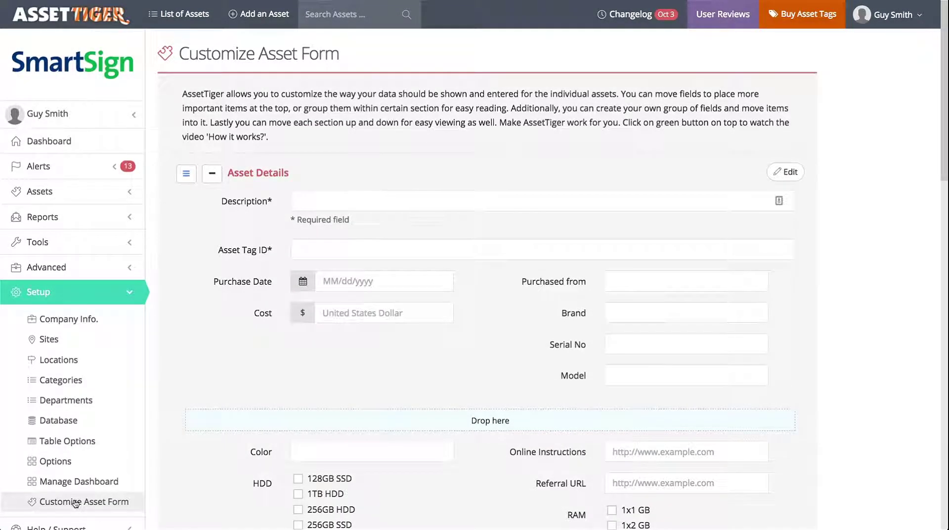
left_click(211, 173)
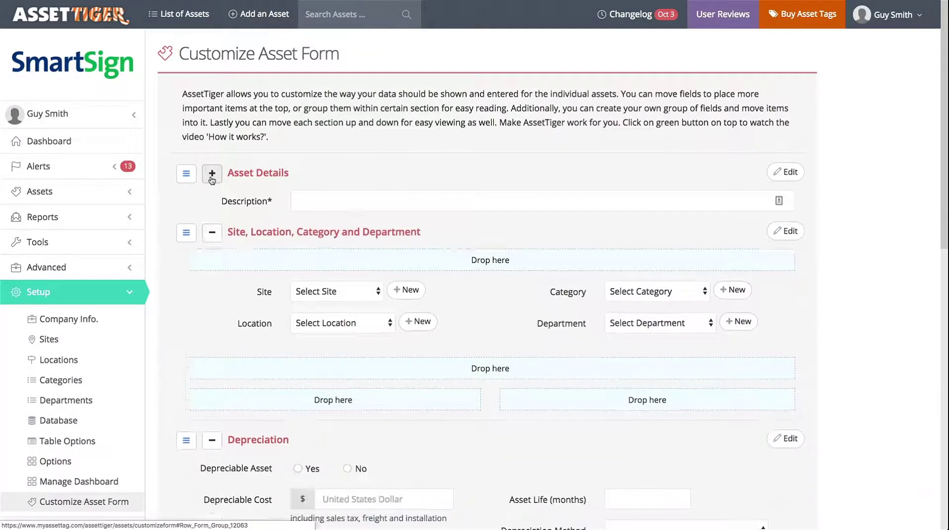
left_click(212, 209)
left_click(212, 246)
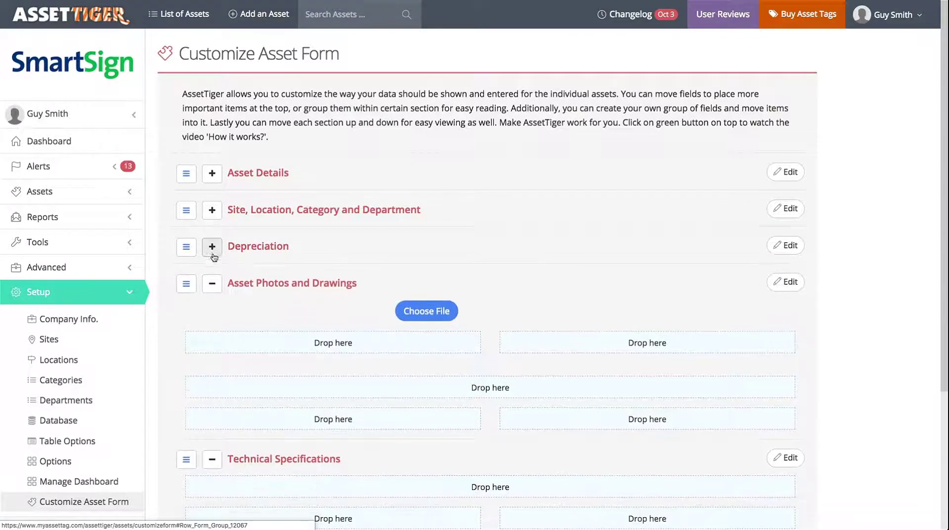
left_click(211, 283)
left_click(212, 320)
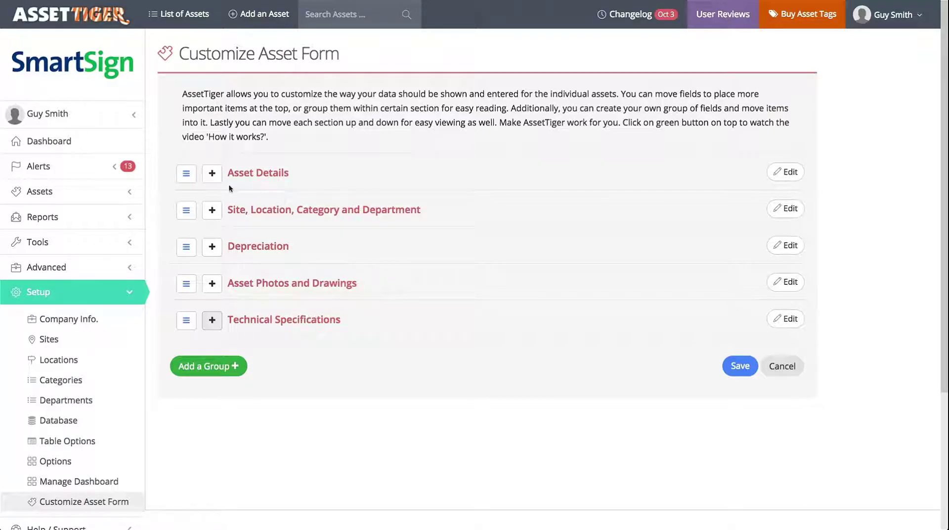
- In Asset Details, put Asset Tag ID first, Brand below Description, Cost above Purchase Date
left_click(212, 173)
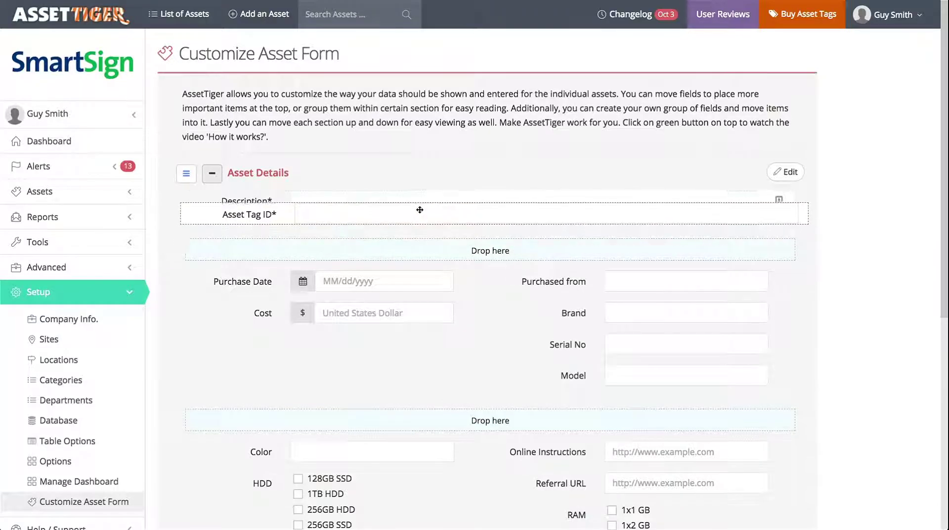
left_click_drag(420, 209, 423, 196)
left_click_drag(615, 272, 632, 341)
left_click_drag(349, 310, 646, 373)
left_click_drag(669, 281, 668, 315)
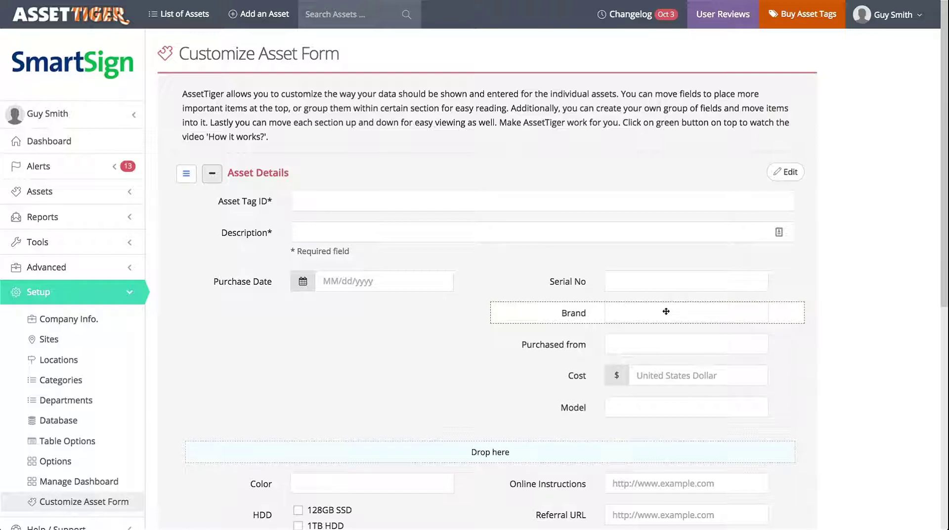
left_click_drag(666, 312, 511, 230)
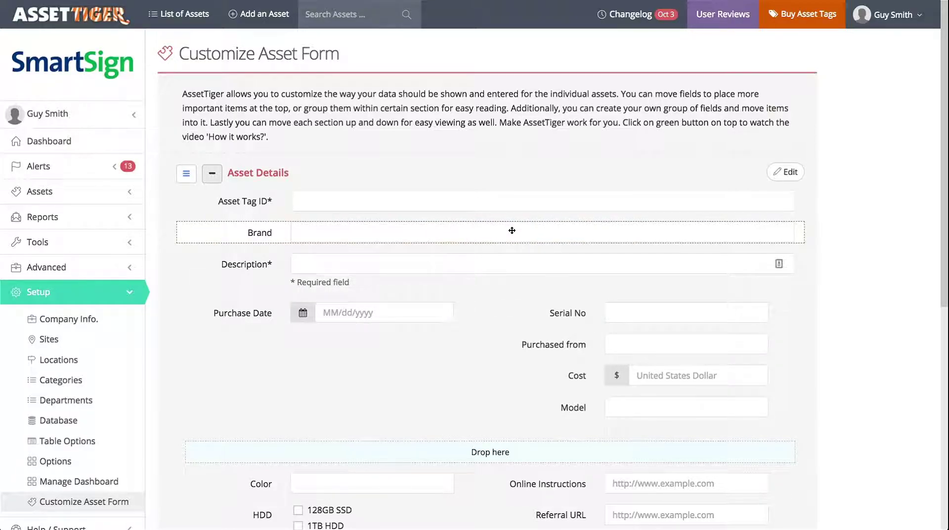
left_click_drag(511, 230, 507, 275)
left_click_drag(673, 369, 371, 312)
- Make Referral URL its own full-width row in Asset Details
scroll(859, 334, "down", 3)
scroll(860, 332, "down", 1)
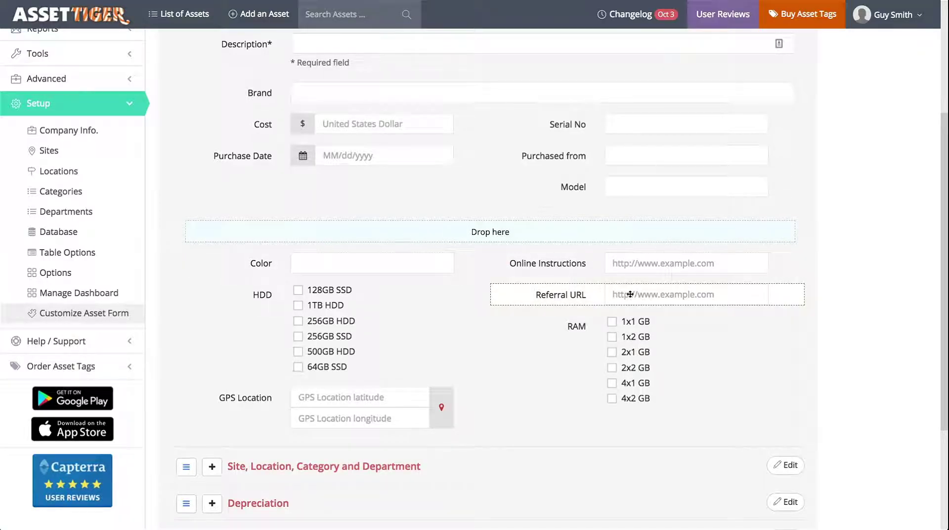
left_click_drag(637, 294, 501, 232)
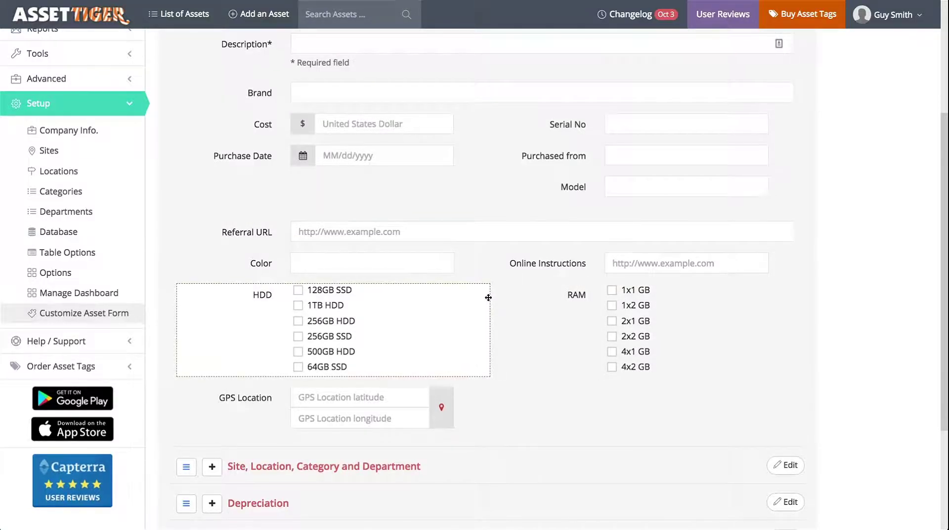
- Move the Technical Specifications group up right after Asset Details and expand it
scroll(490, 296, "down", 3)
left_click_drag(196, 413, 183, 337)
left_click(213, 337)
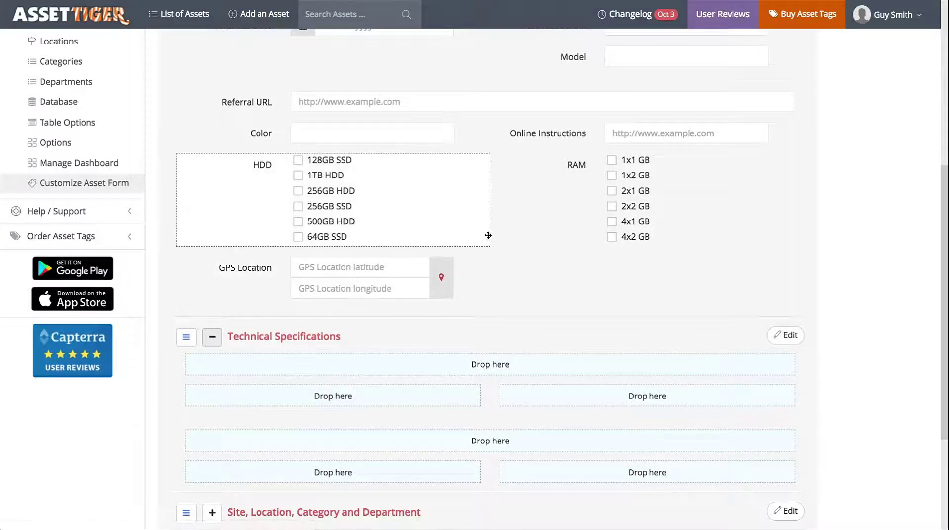
- Move Online Instructions, Referral URL, RAM and HDD into Technical Specifications
left_click_drag(639, 135, 500, 363)
left_click_drag(437, 101, 424, 334)
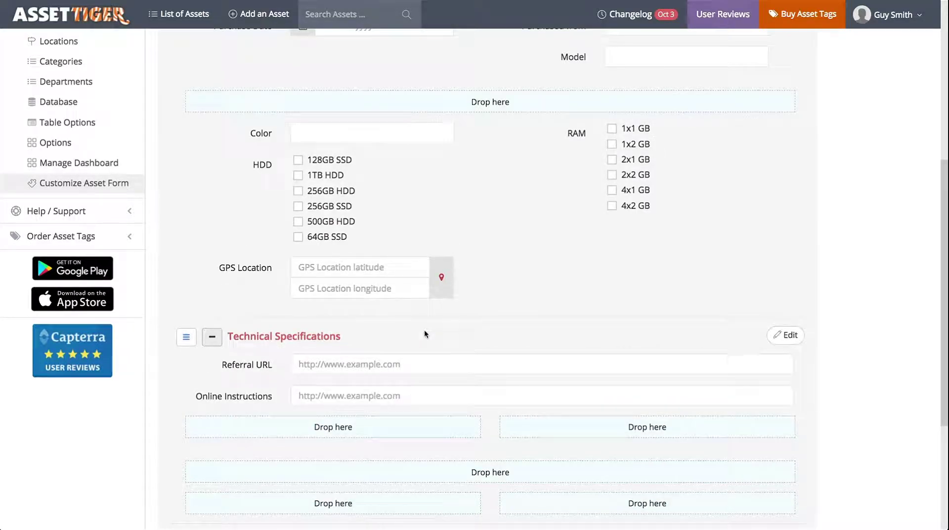
left_click_drag(629, 160, 326, 434)
left_click_drag(317, 149, 634, 322)
scroll(915, 325, "down", 3)
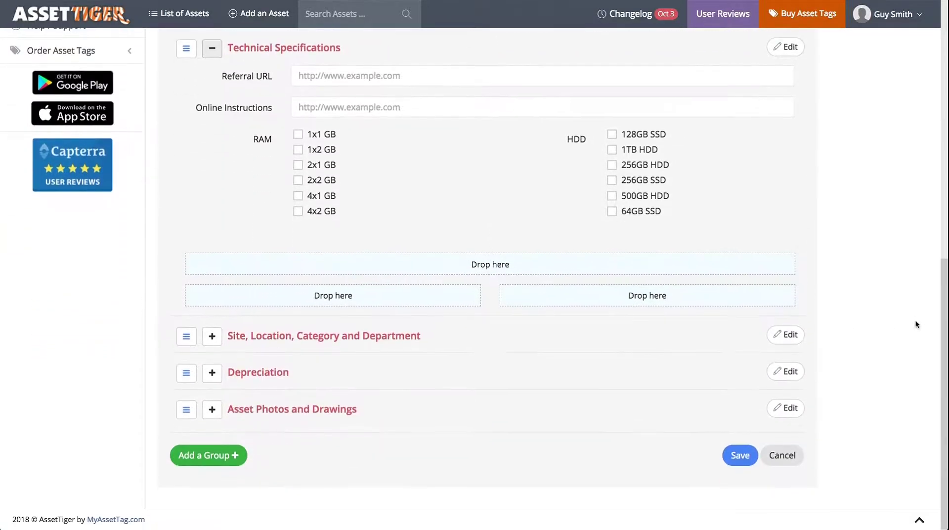
- Save the form, review it on Add an Asset, then go to Help / Support > Contact Us
left_click(742, 458)
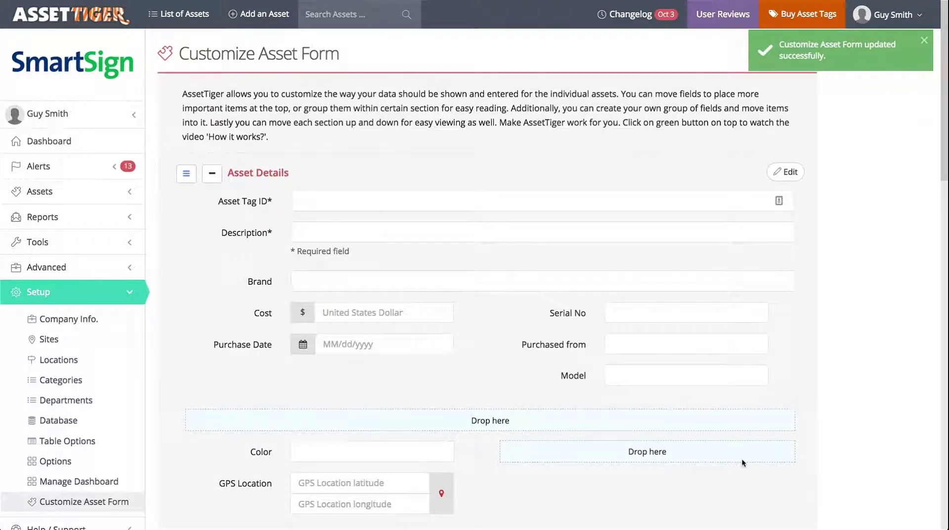
left_click(279, 18)
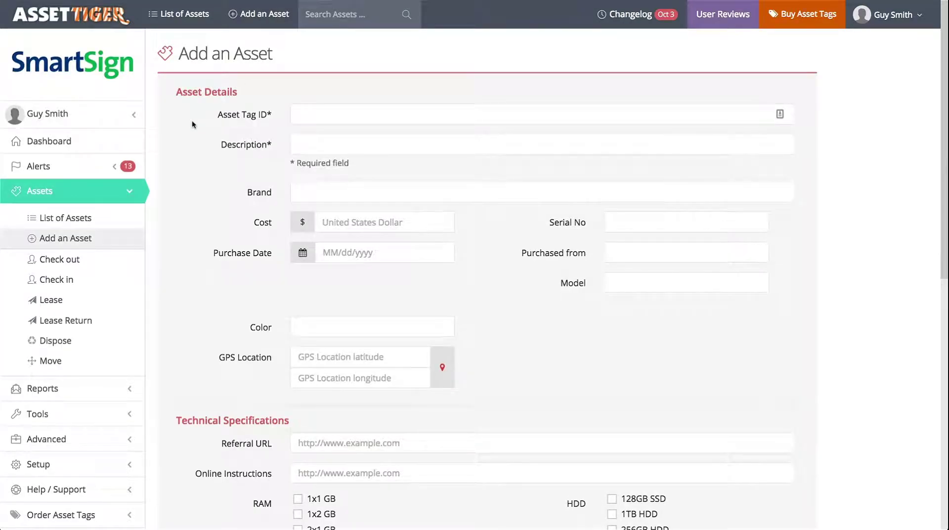
scroll(192, 123, "down", 5)
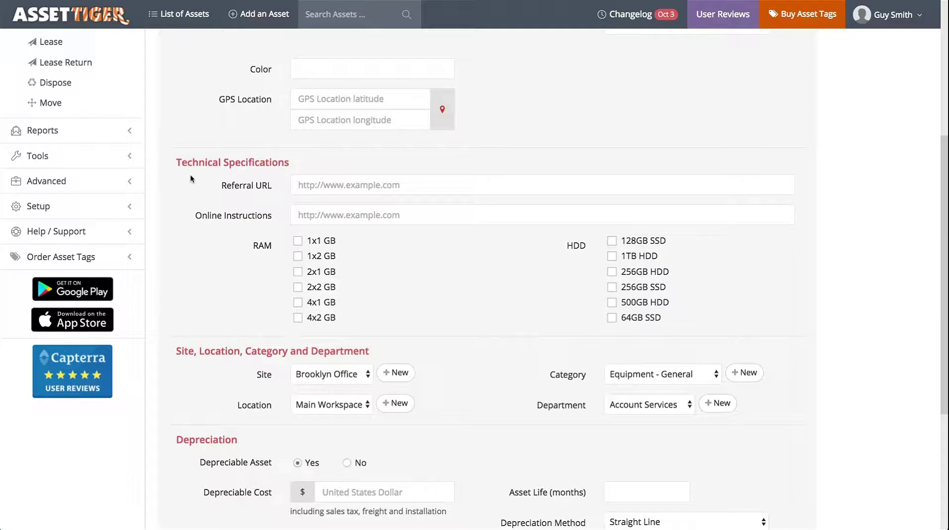
left_click(64, 229)
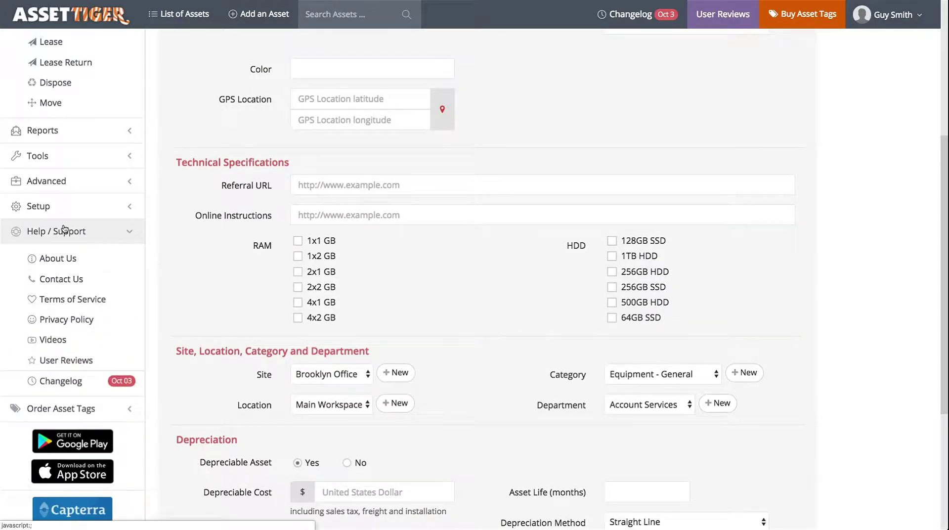
left_click(60, 279)
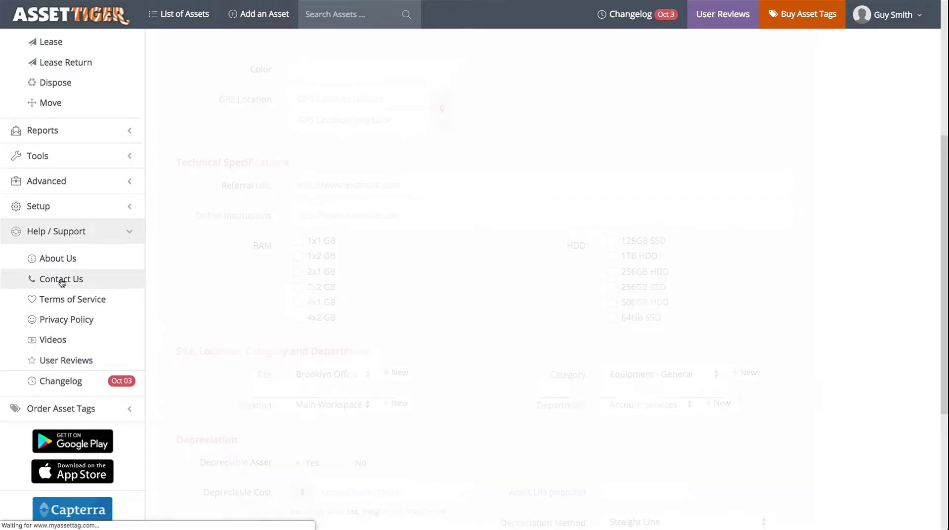